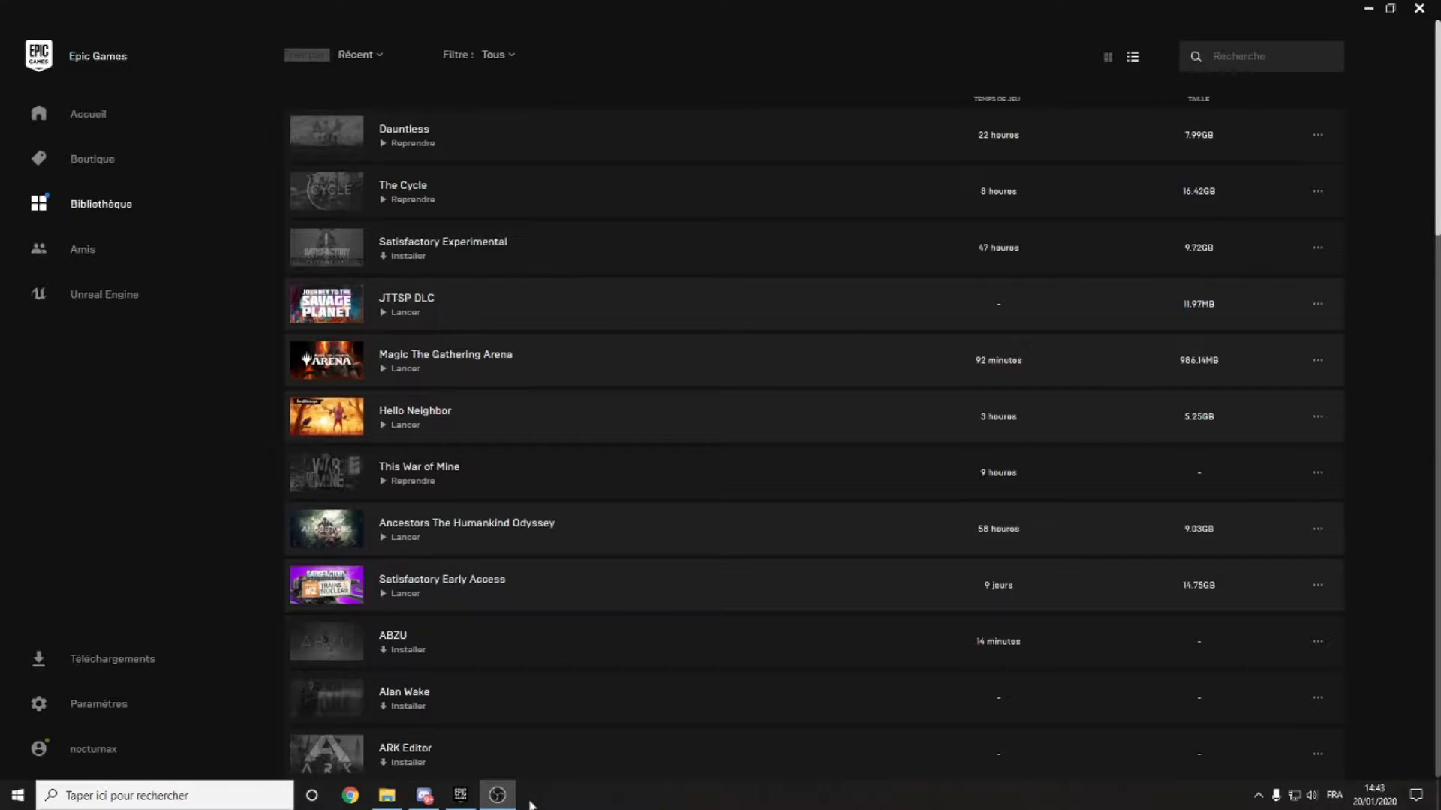
- Switch to File Explorer, check the .egstore contents of SatisfactoryExperimental in K:\Epic Games, and delete the SatisfactoryExperimental folder
click(387, 797)
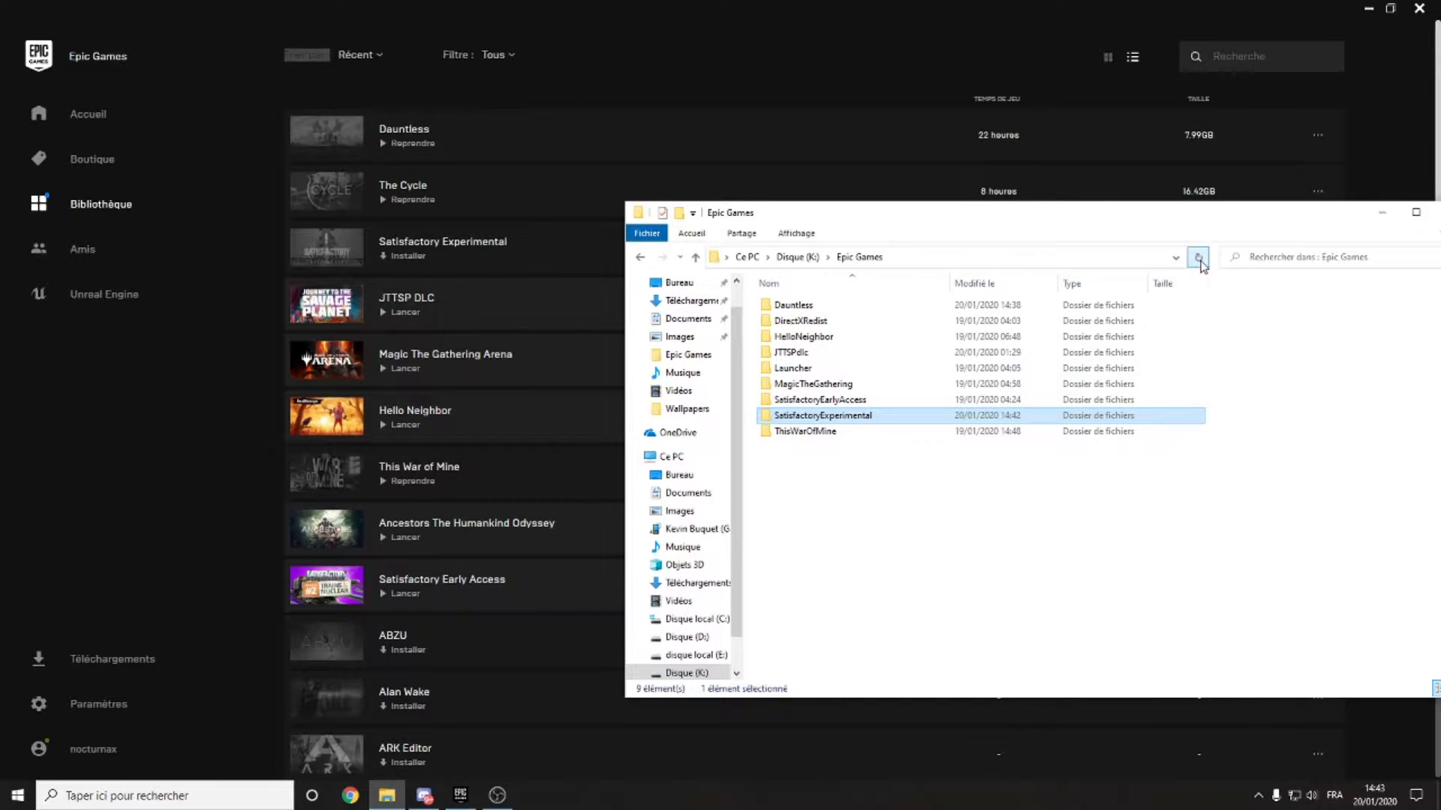
double_click(823, 418)
double_click(788, 305)
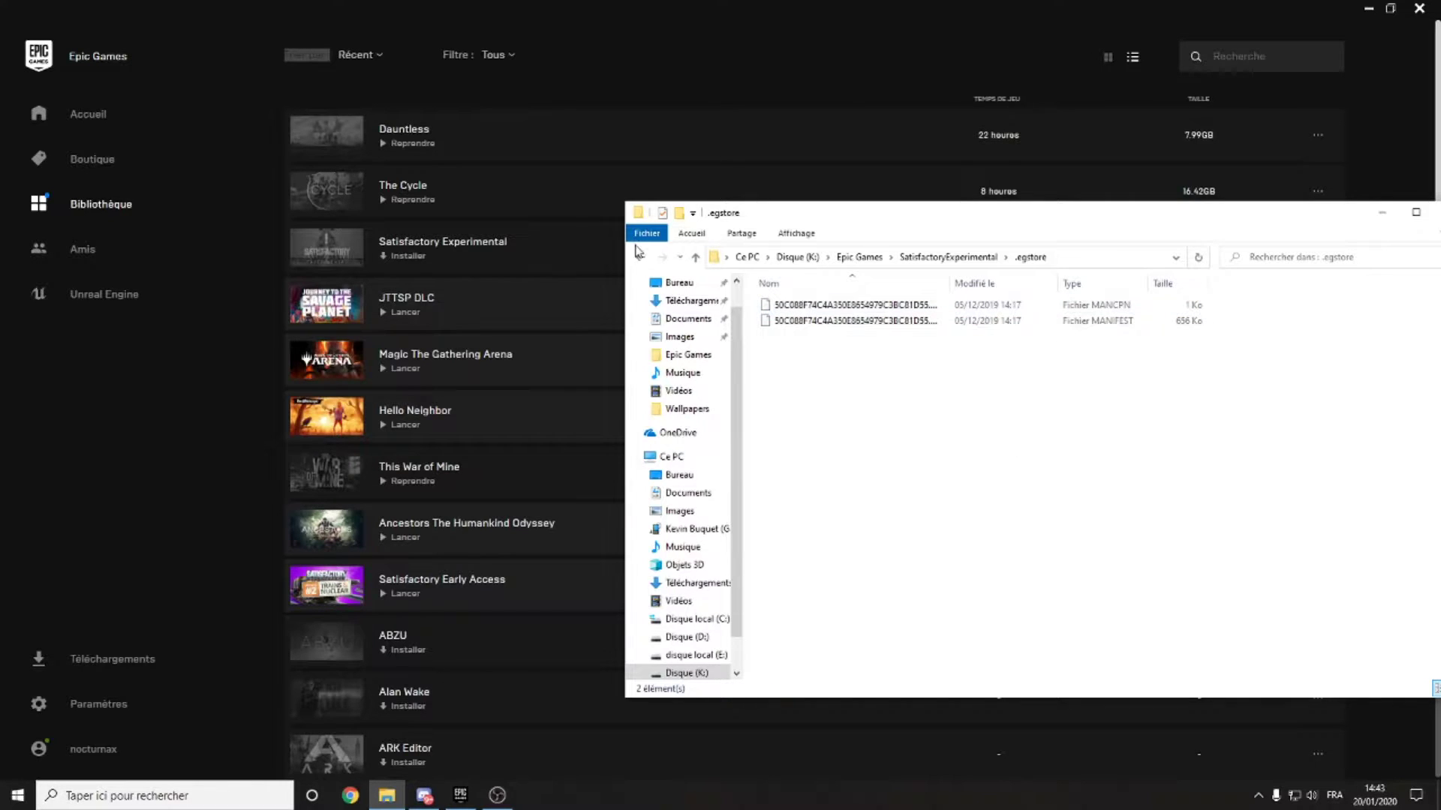
click(640, 258)
click(641, 258)
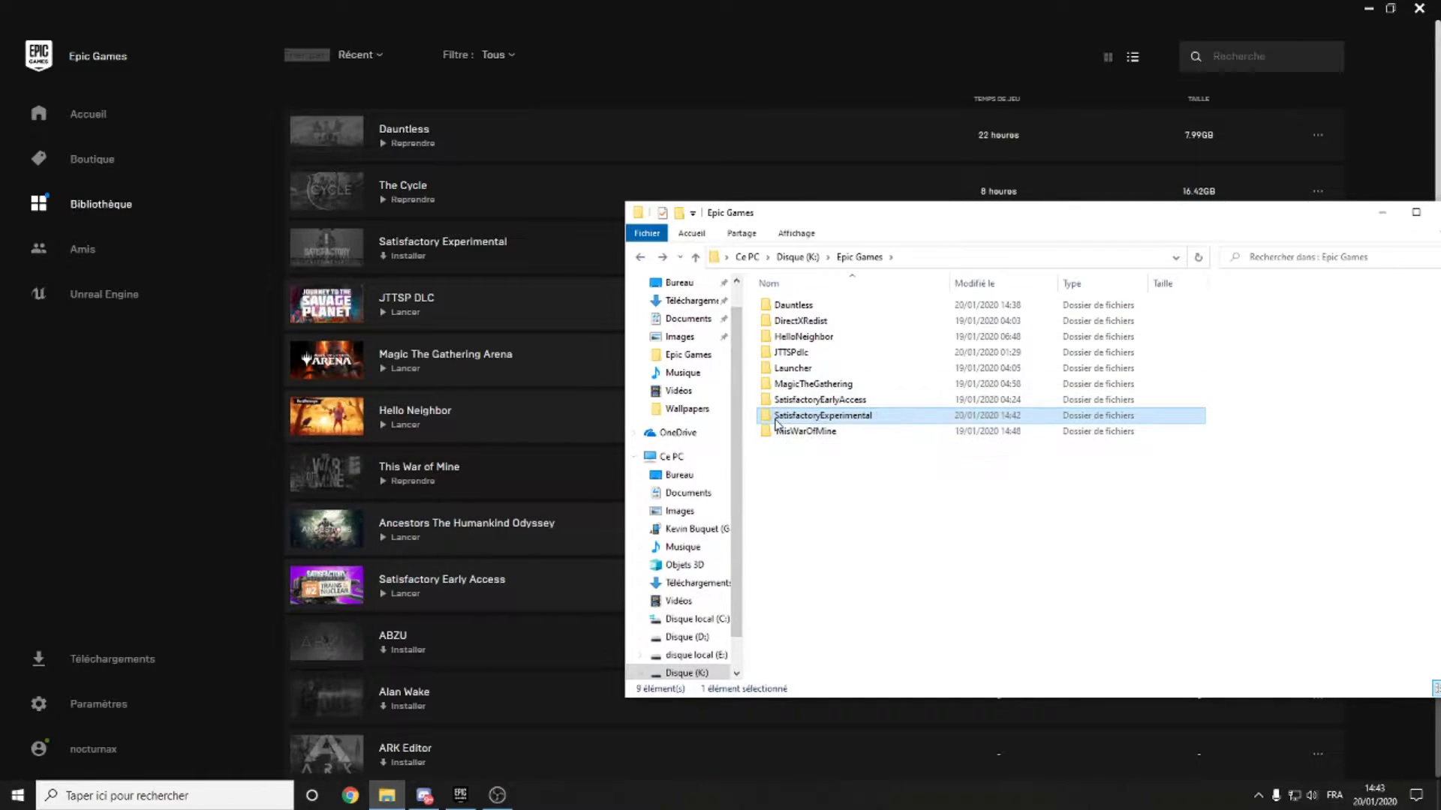
right_click(777, 420)
click(821, 667)
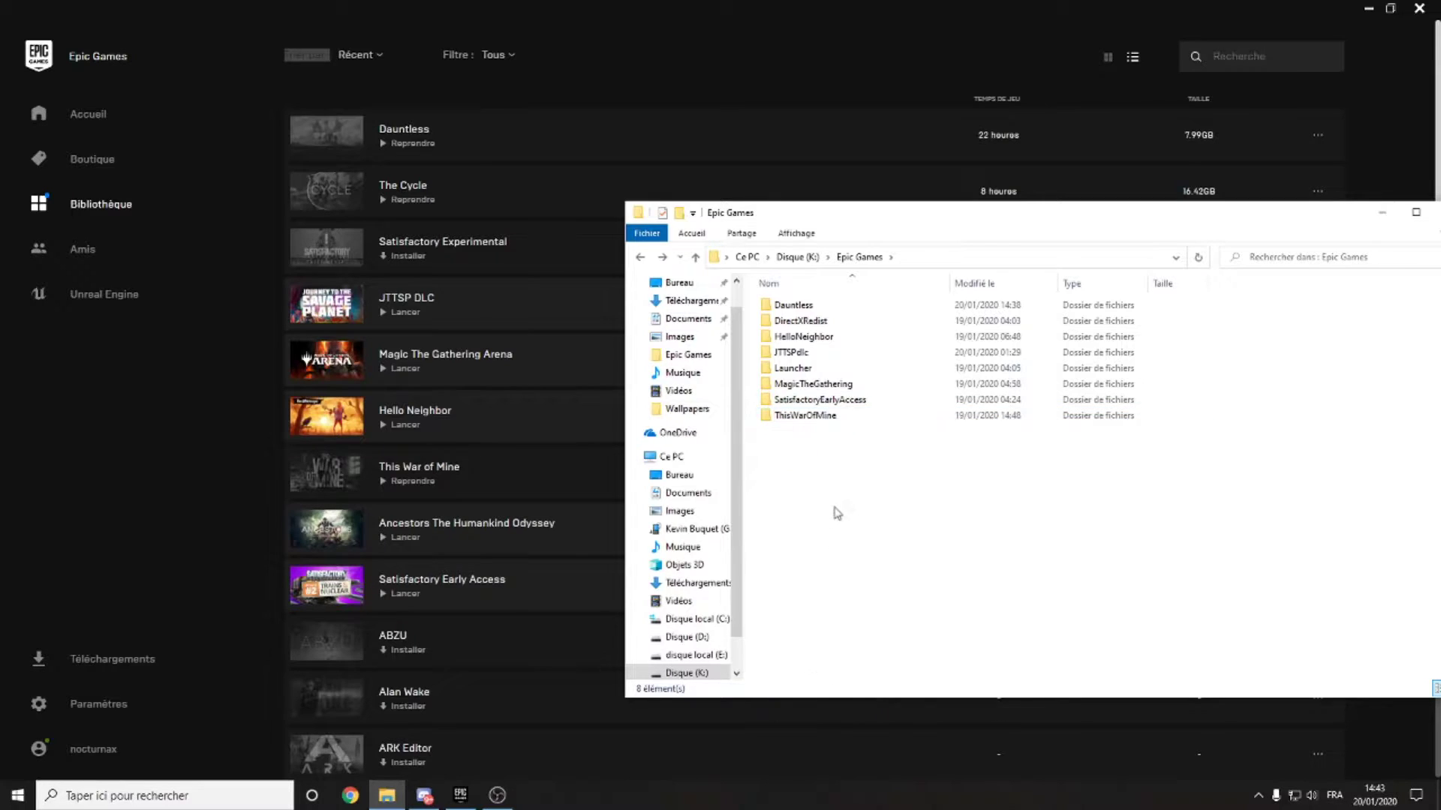
drag(948, 216, 855, 221)
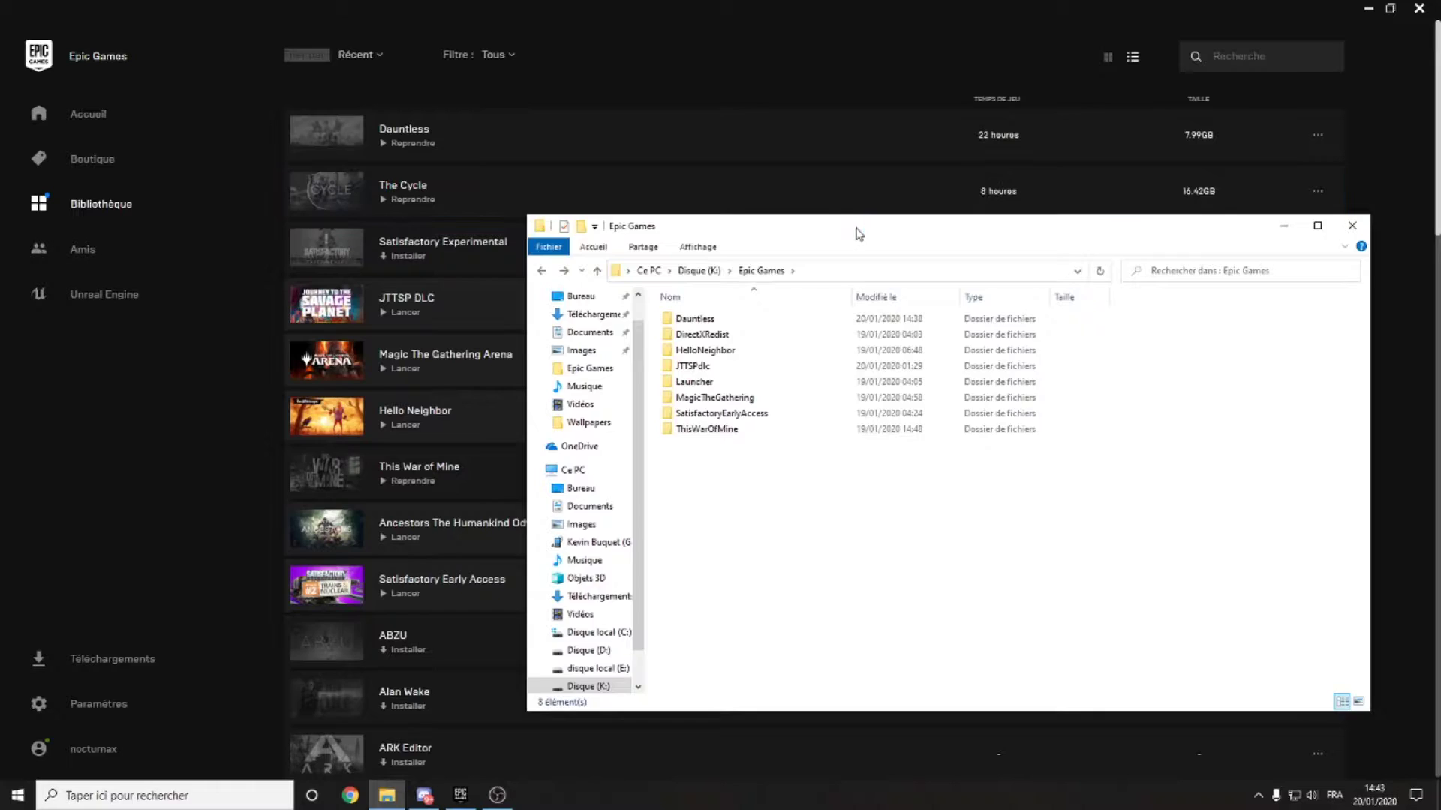
drag(852, 231, 910, 232)
- Switch to the Epic Games launcher and start installing Satisfactory Experimental with K:\Epic Games as the installation directory
click(164, 456)
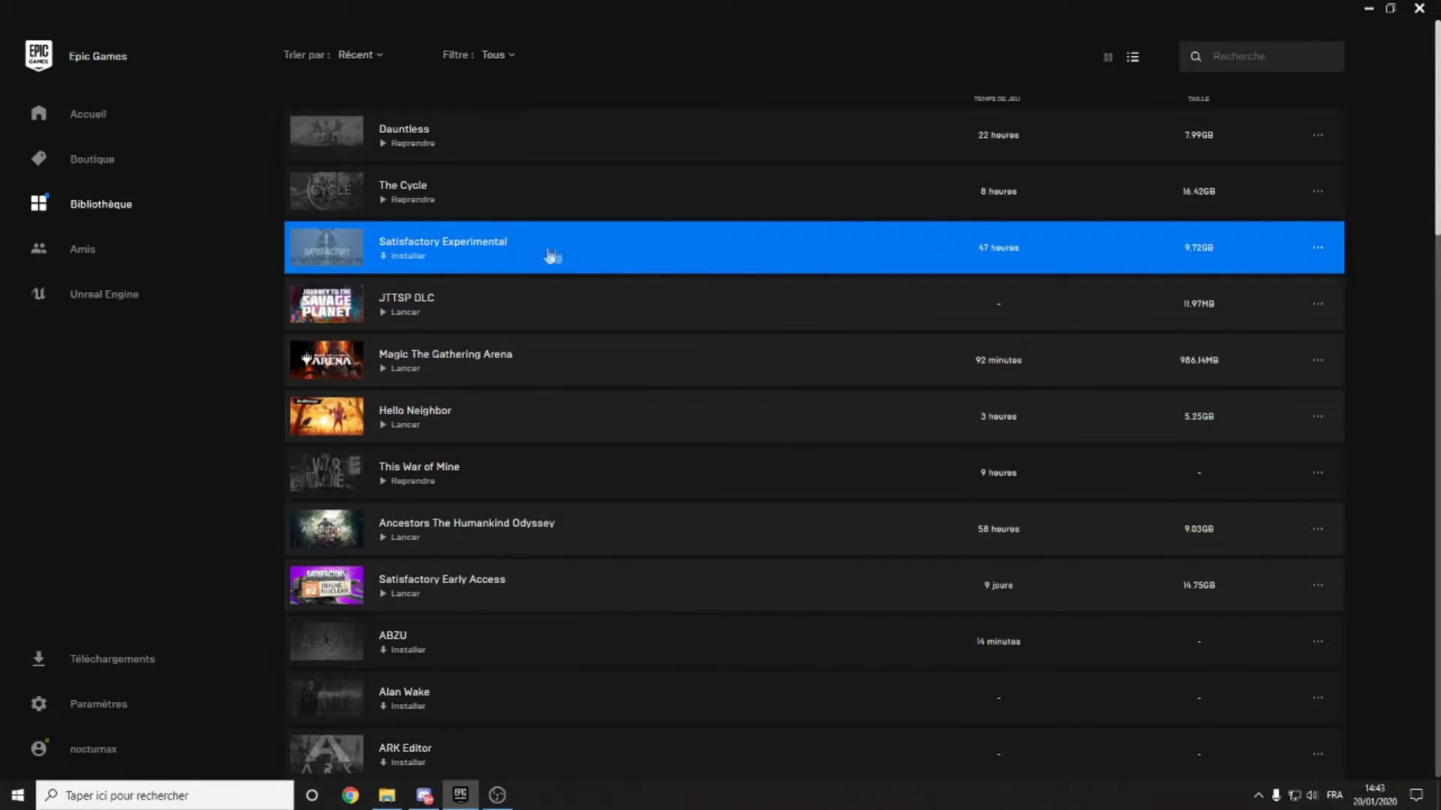
click(429, 254)
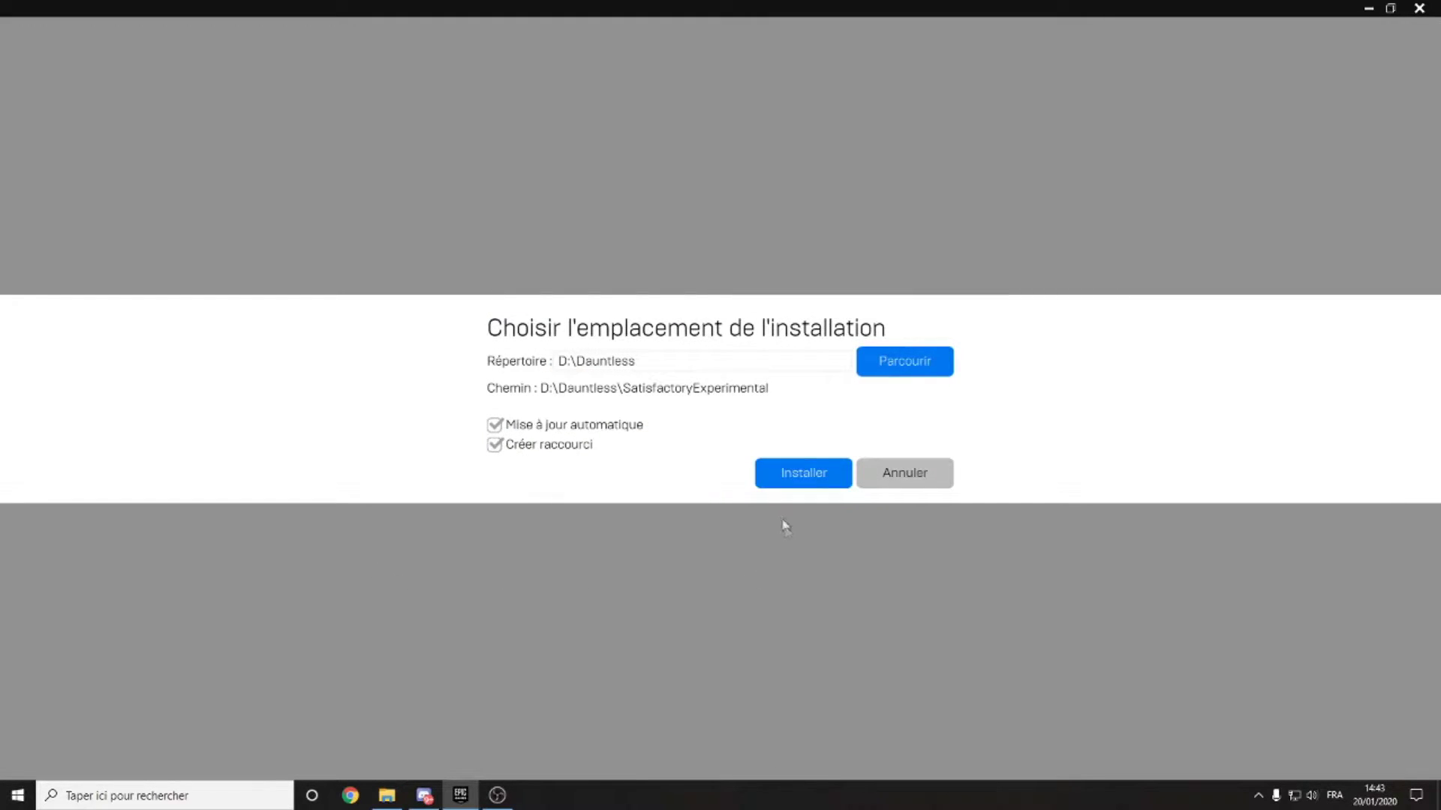
click(893, 364)
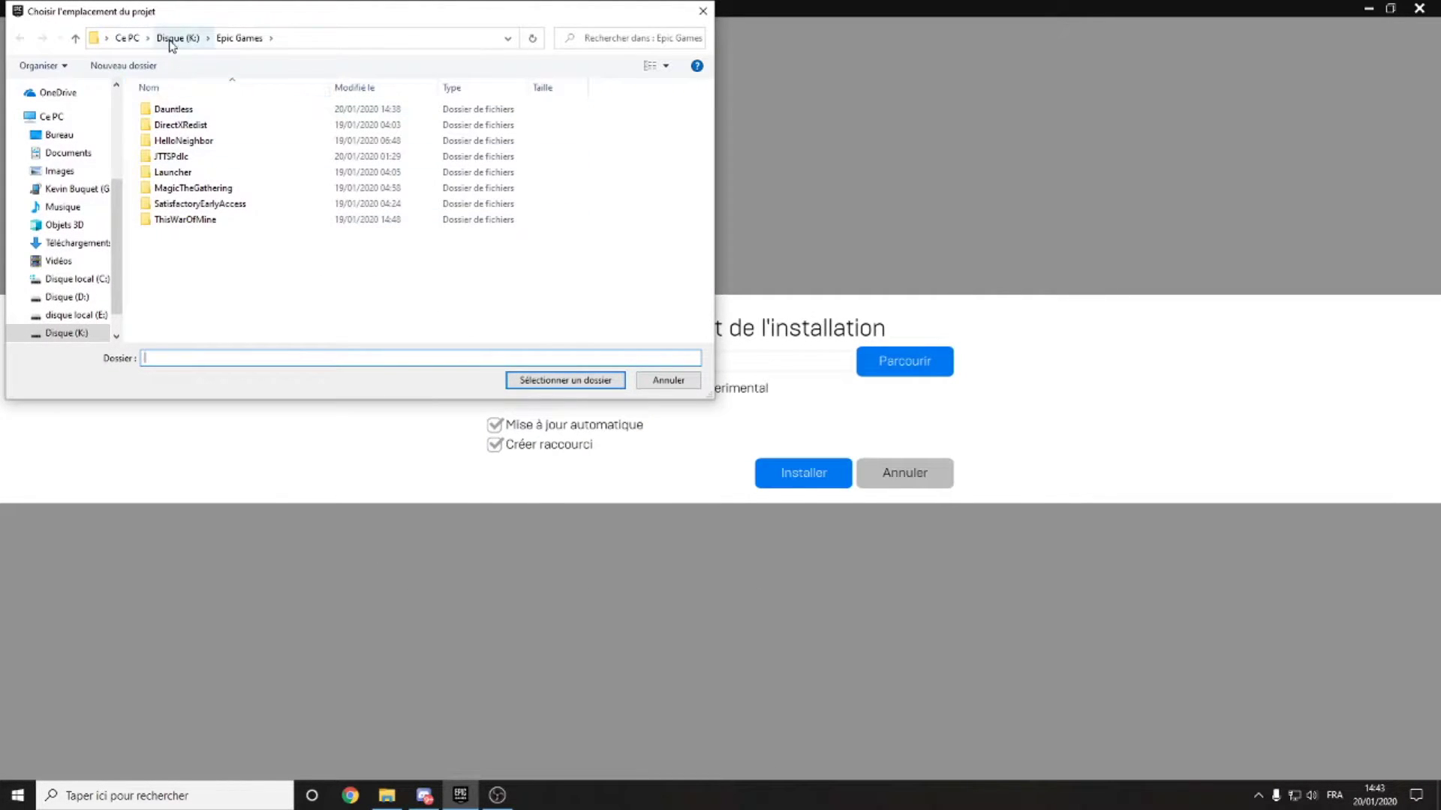
click(173, 39)
click(177, 110)
click(565, 379)
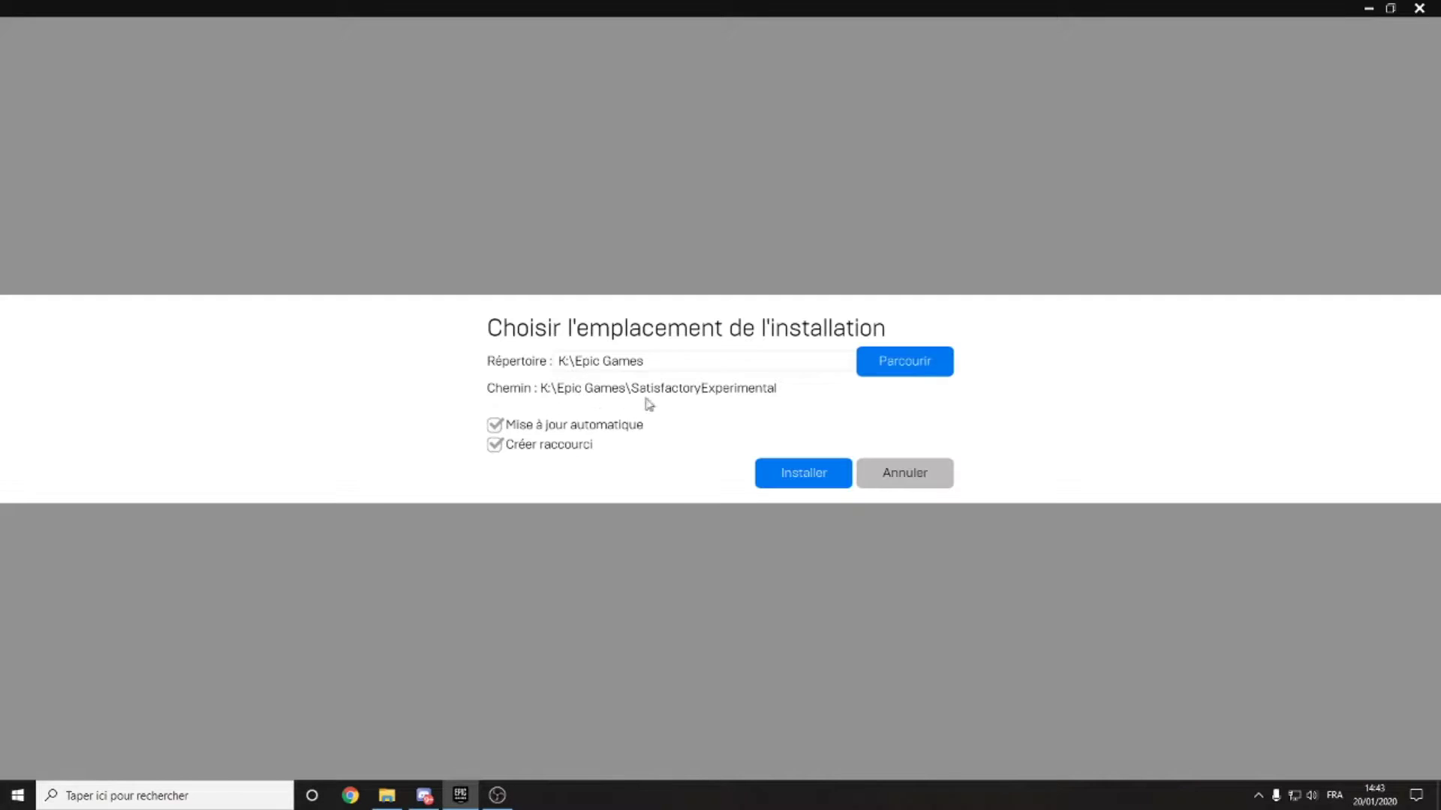
click(805, 474)
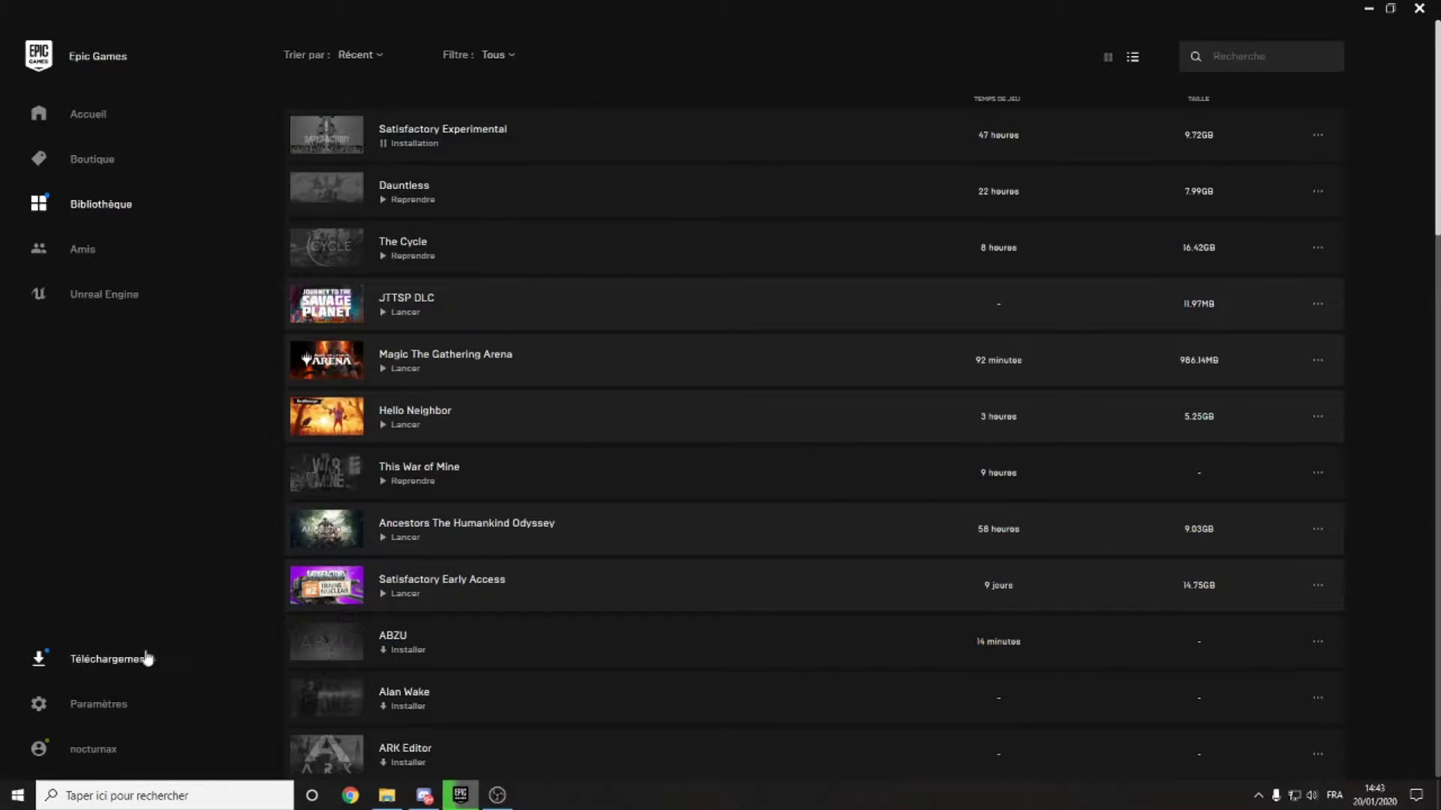
- Pause the Satisfactory Experimental download, remove it from the download queue, and return to the library
click(138, 665)
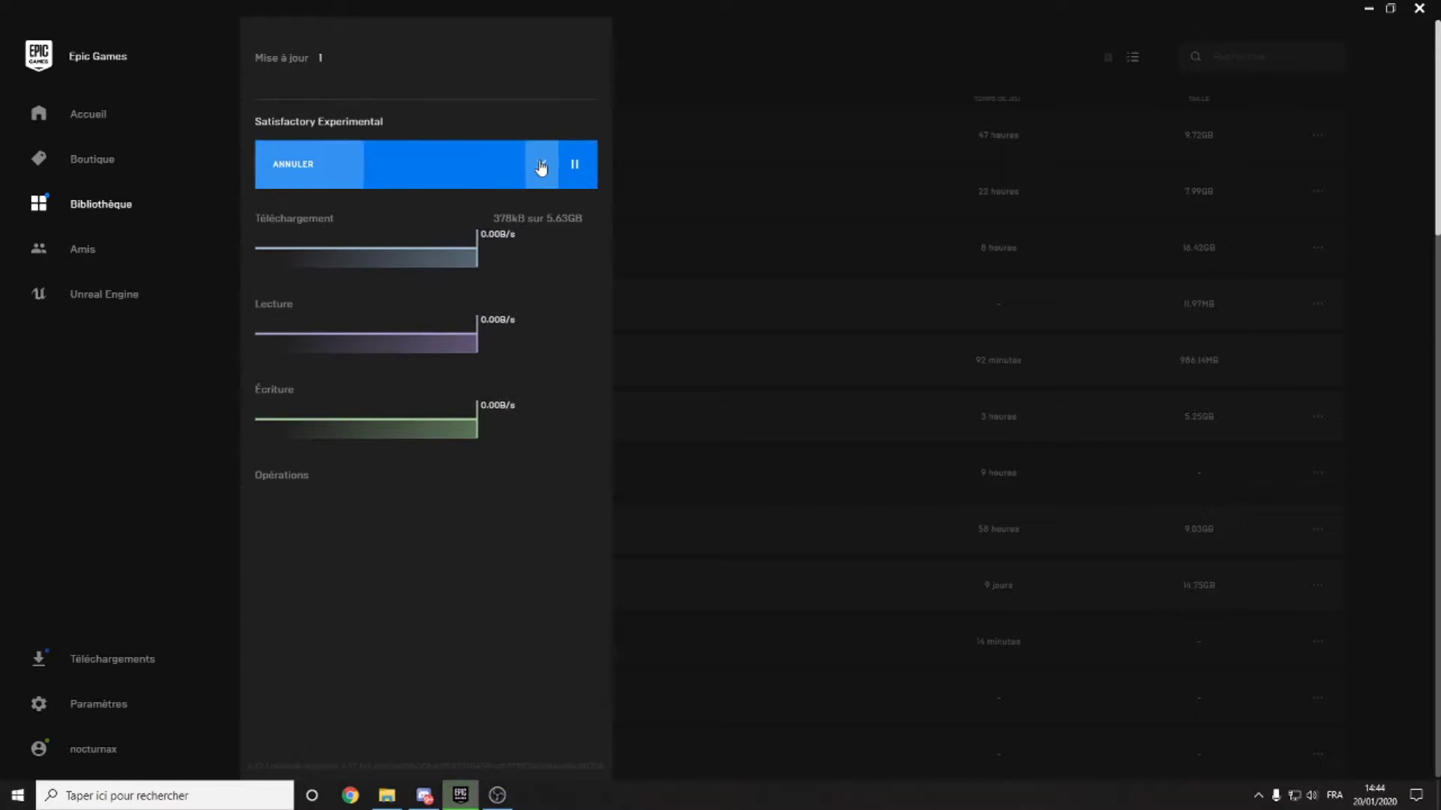
click(574, 163)
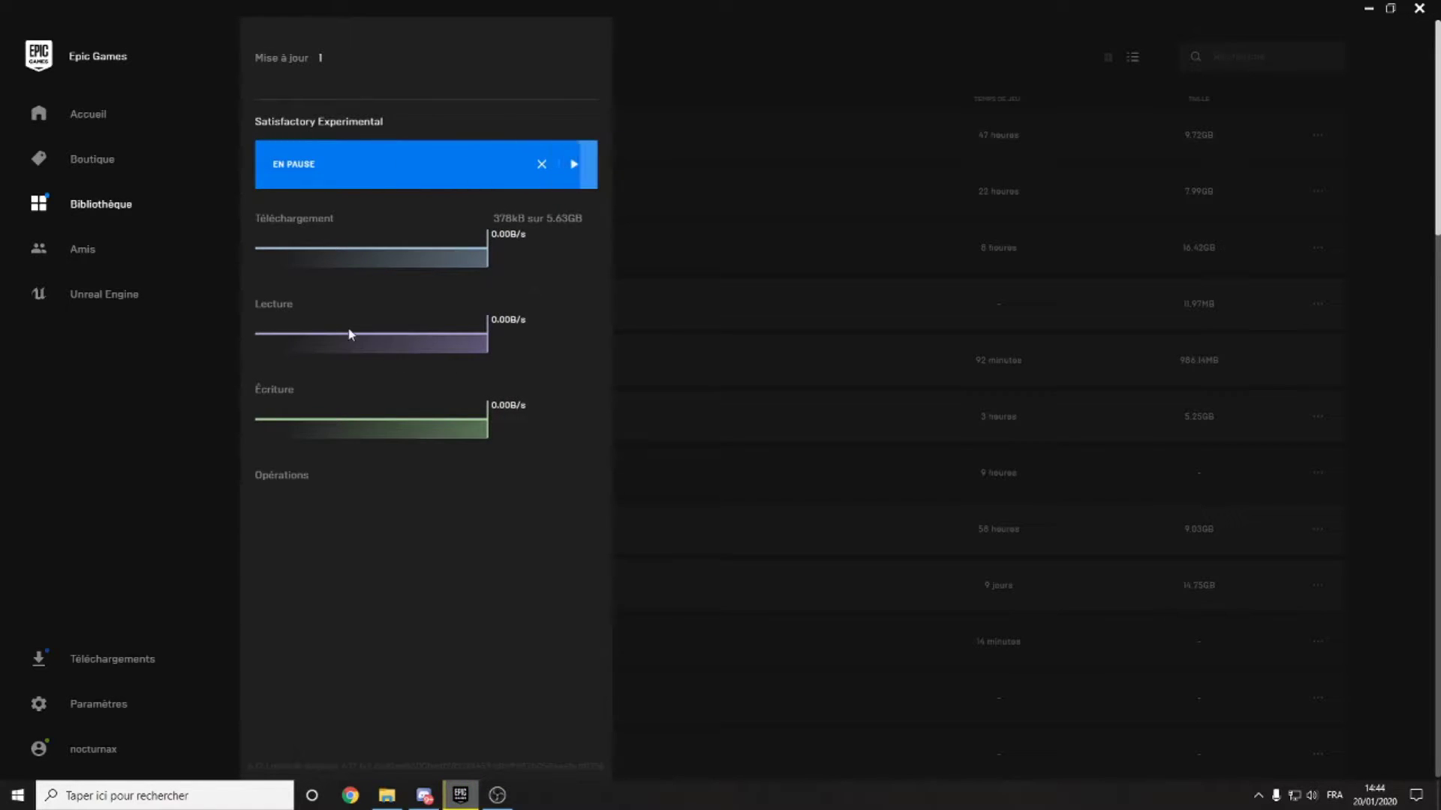
click(541, 164)
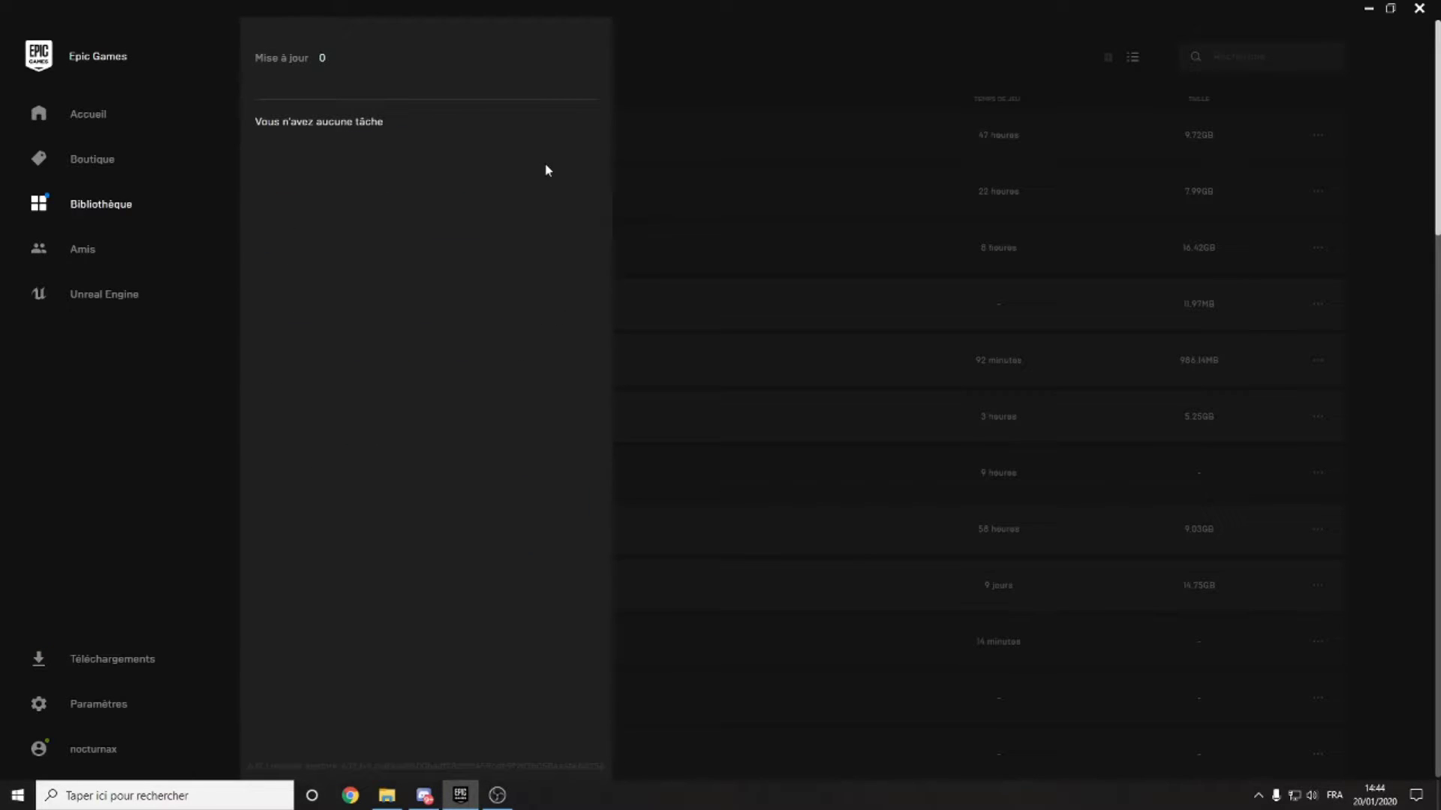
click(718, 41)
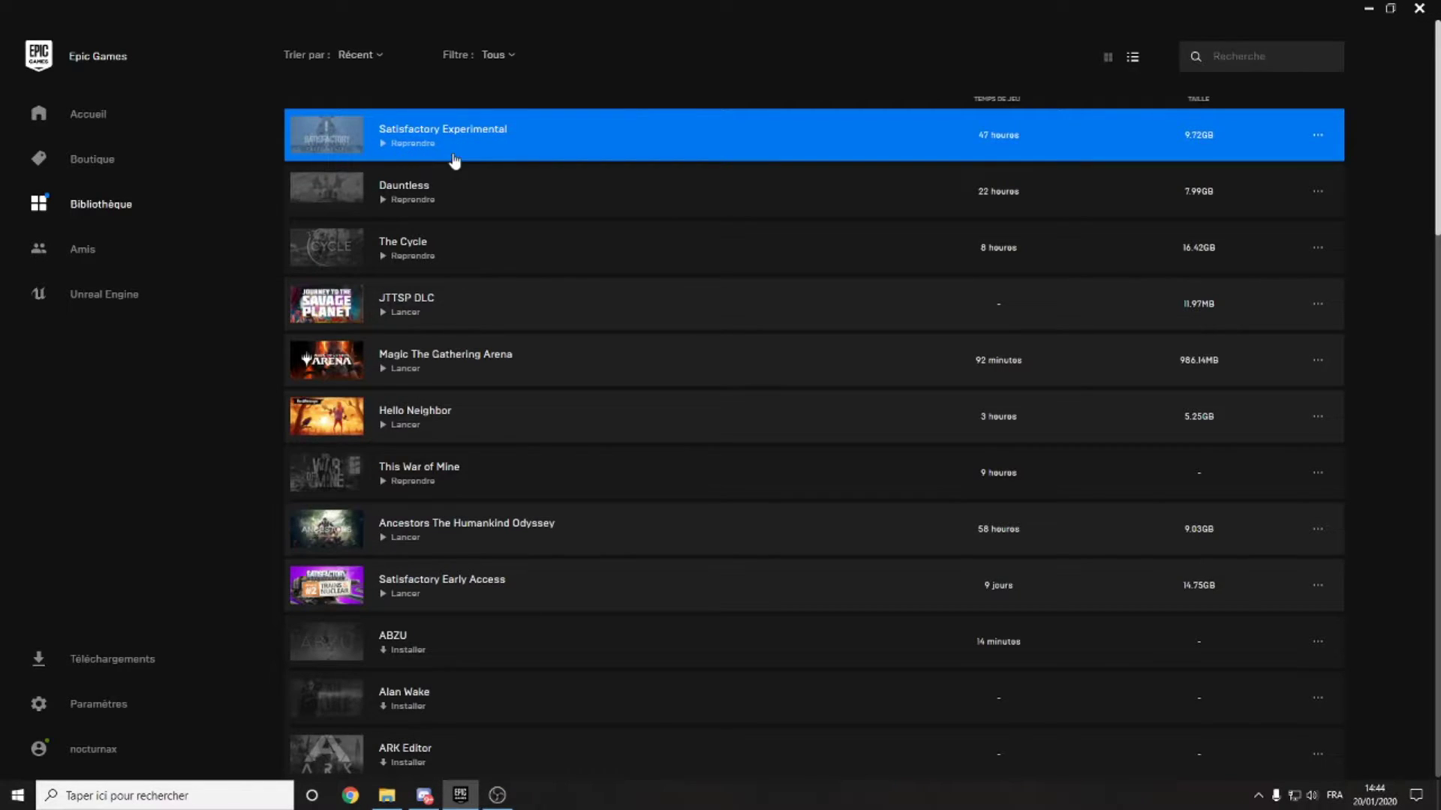
- Reduce the launcher to a floating window and select the new SatisfactoryExperimental folder in K:\Epic Games in File Explorer
drag(792, 6, 754, 29)
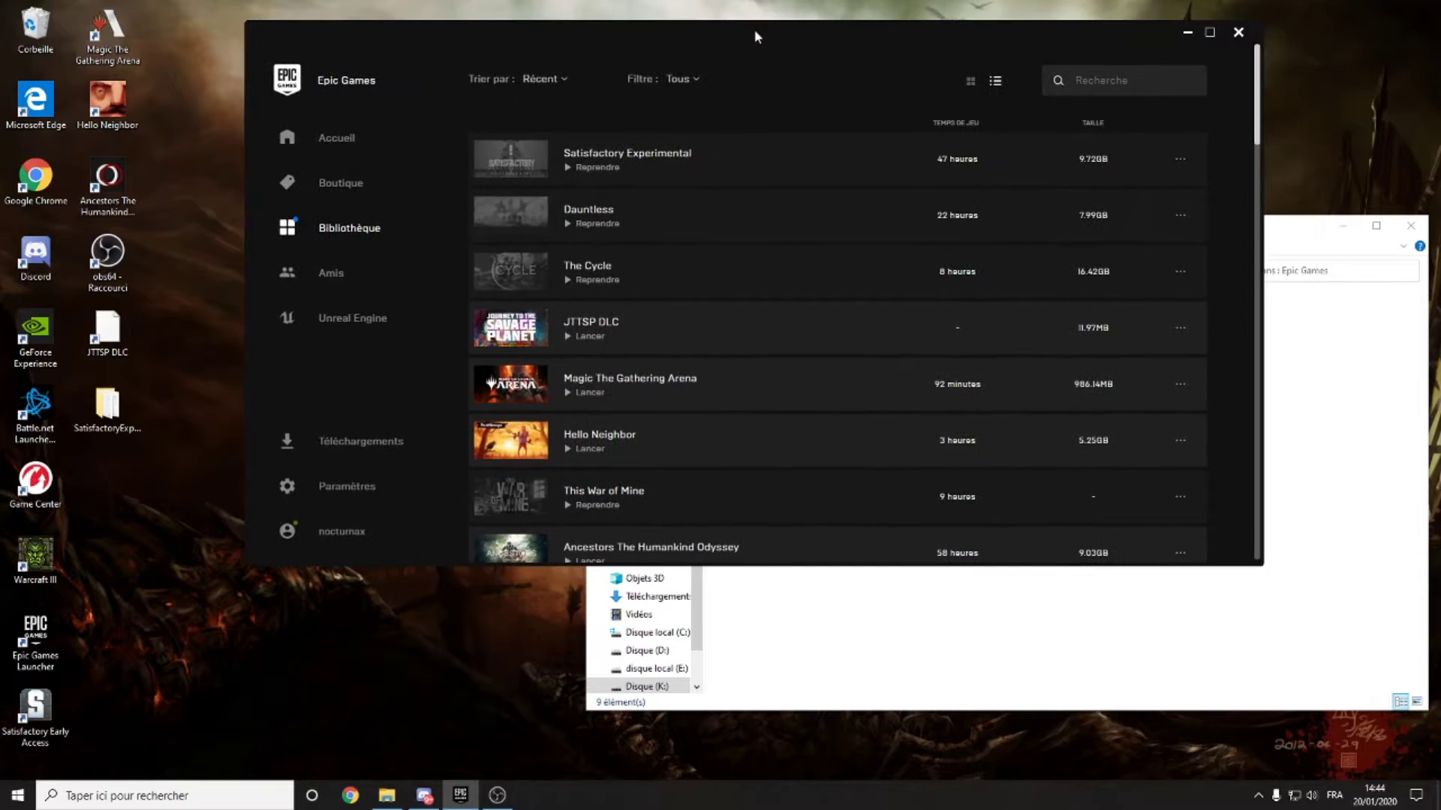
click(824, 710)
drag(823, 225, 755, 232)
click(689, 277)
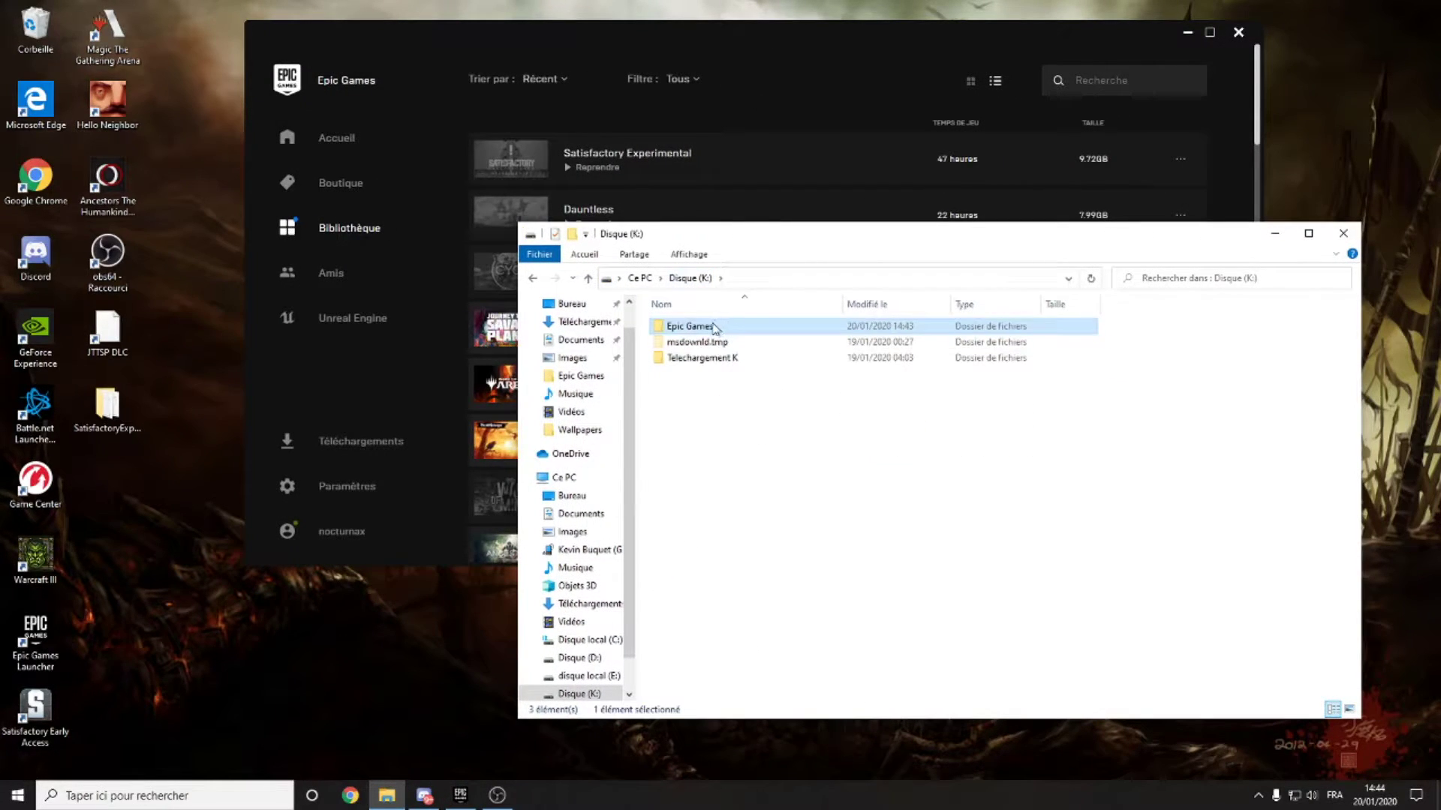
double_click(714, 327)
click(698, 441)
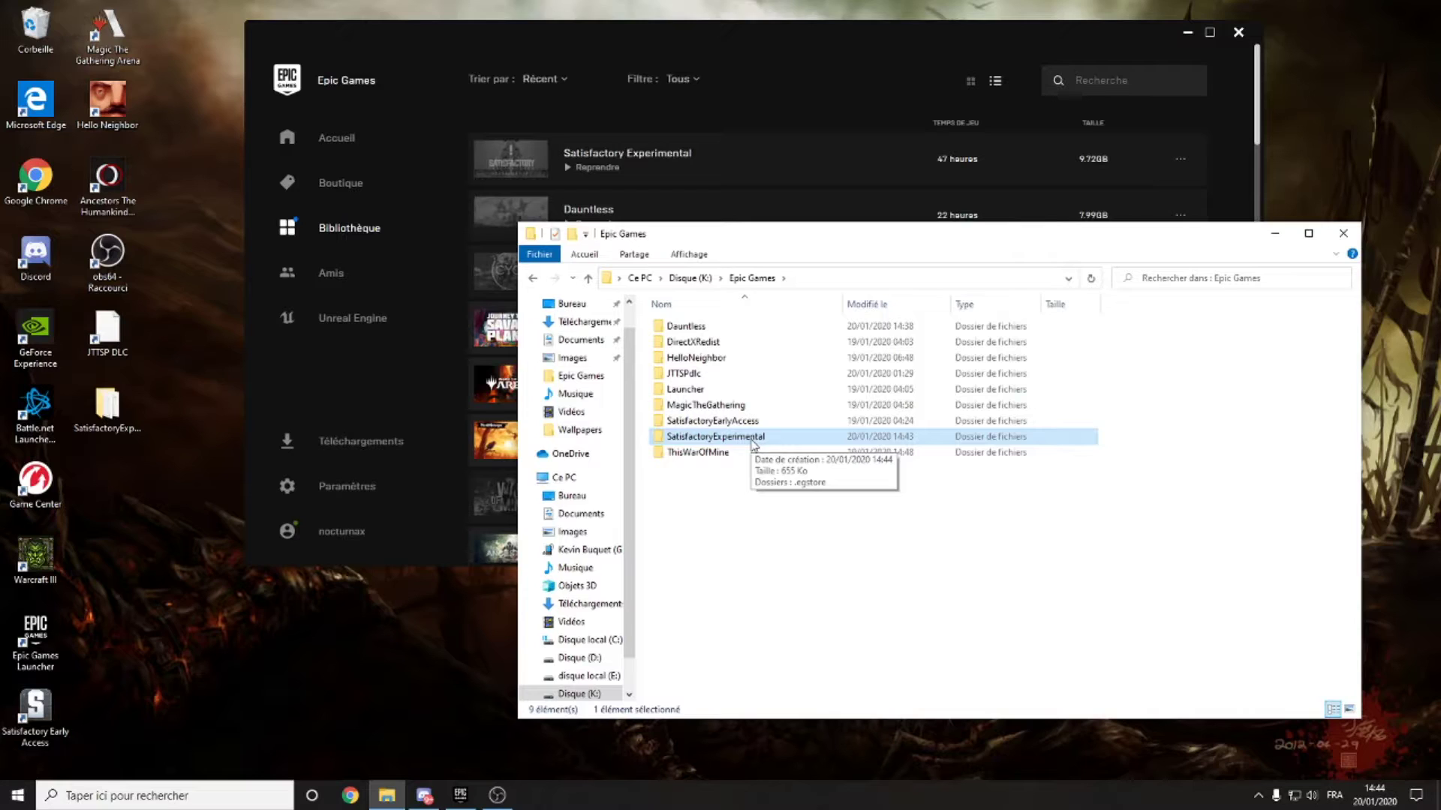
- Move the backed-up SatisfactoryExperimental folder from the desktop into K:\Epic Games, pausing and resuming the transfer along the way
click(122, 411)
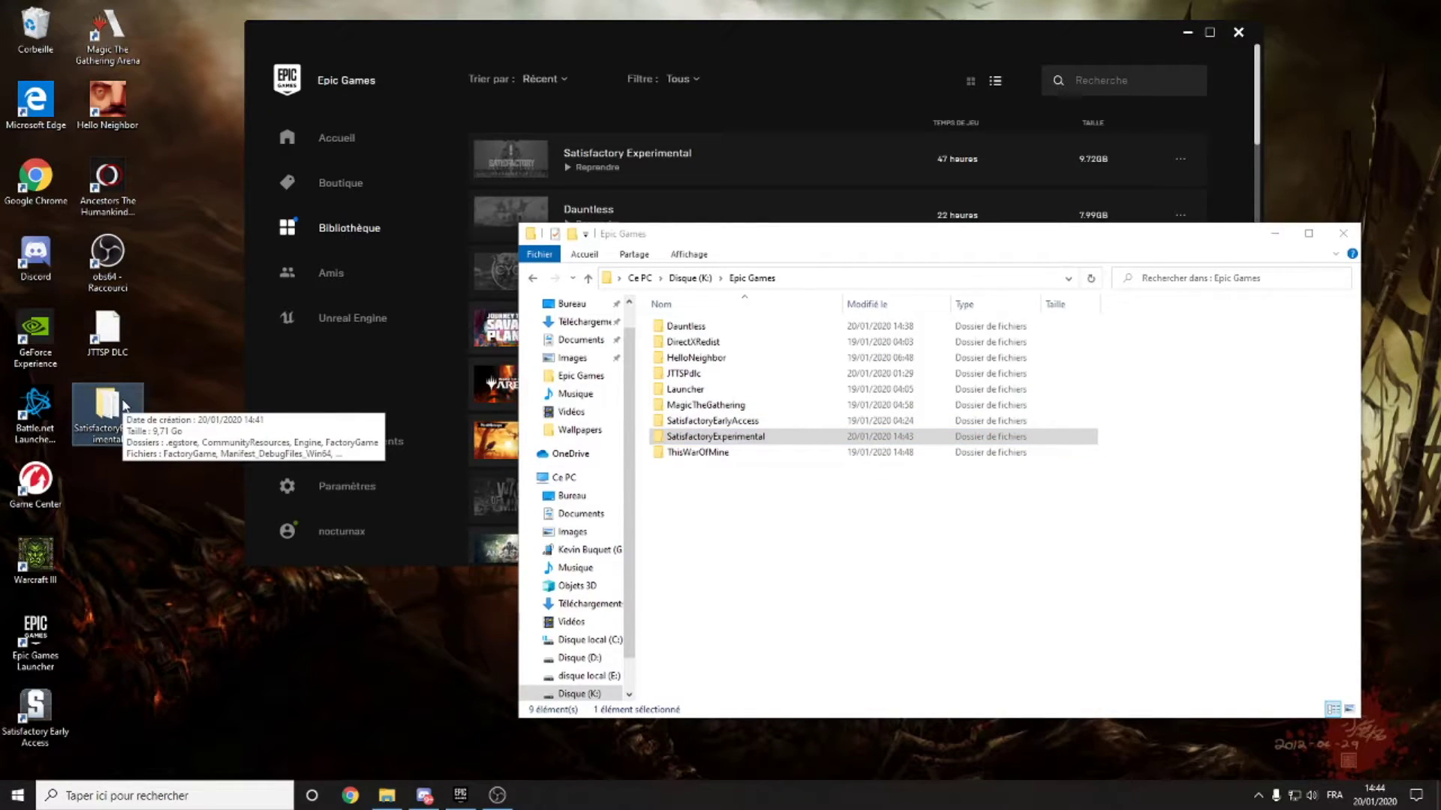
drag(109, 409, 730, 499)
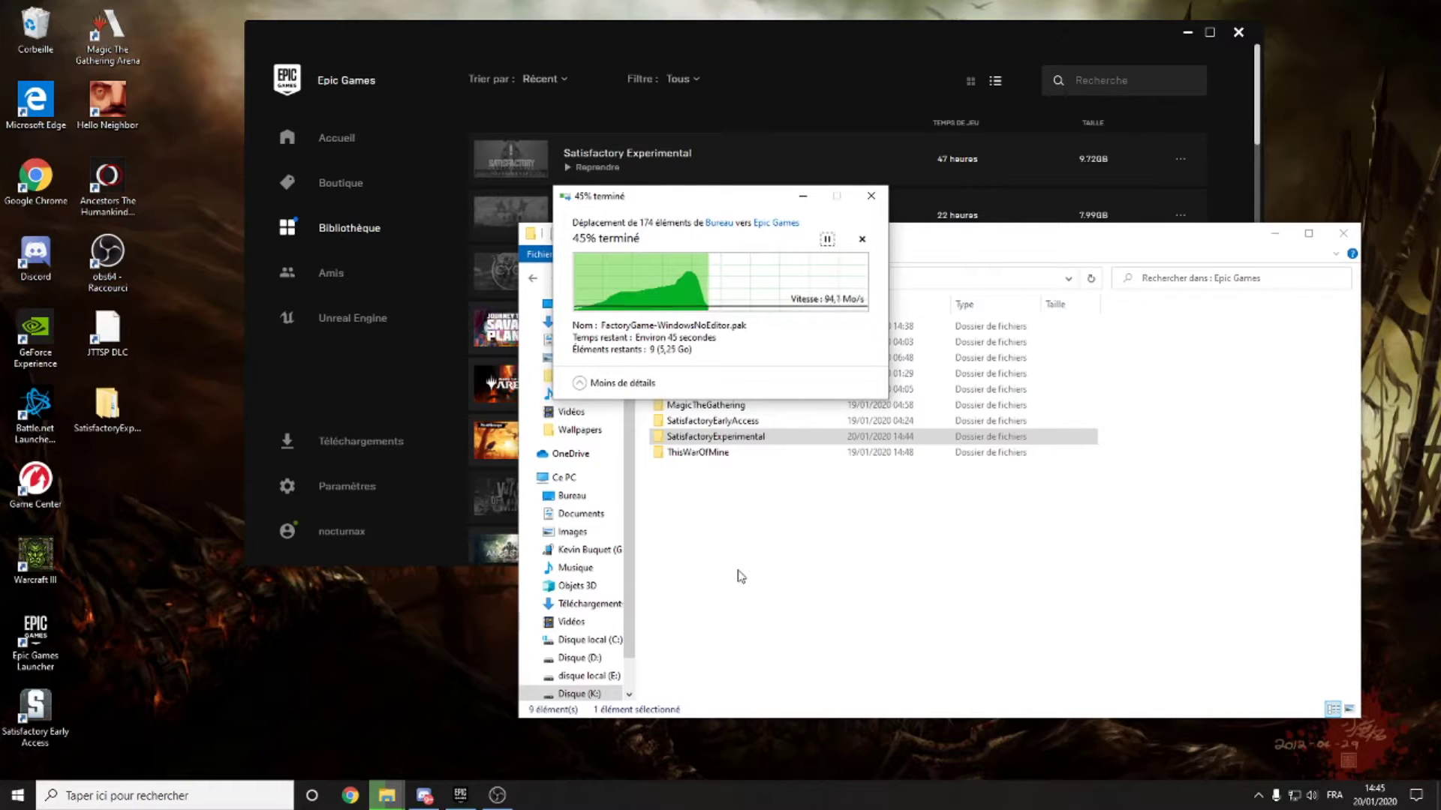
click(827, 239)
click(827, 238)
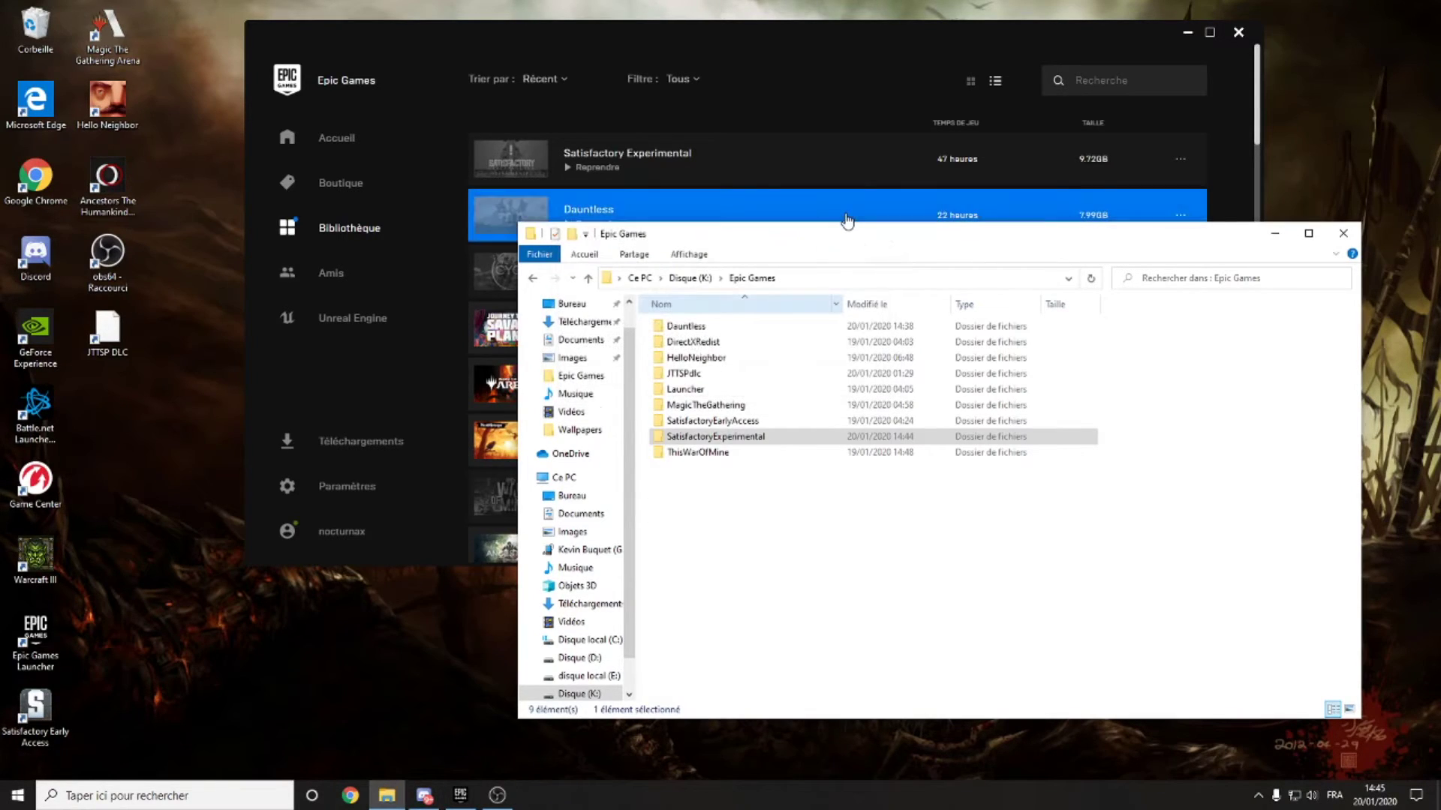
- Move the File Explorer window aside and resume the Satisfactory Experimental installation in the launcher's library
drag(825, 239, 969, 234)
click(711, 39)
drag(711, 39, 679, 44)
click(574, 173)
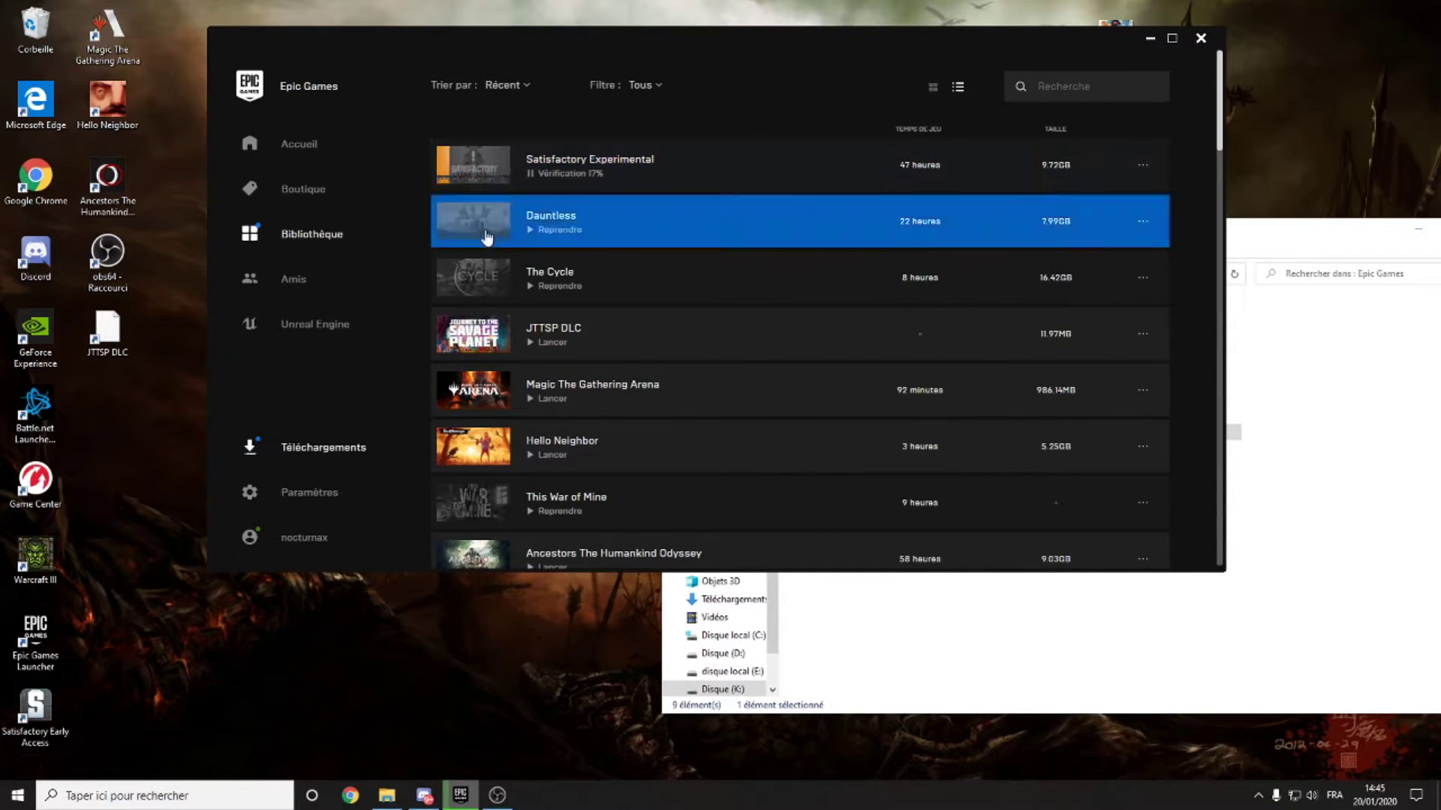
- Monitor the Satisfactory Experimental file verification in the downloads view with File Explorer alongside, and return to the library
click(312, 452)
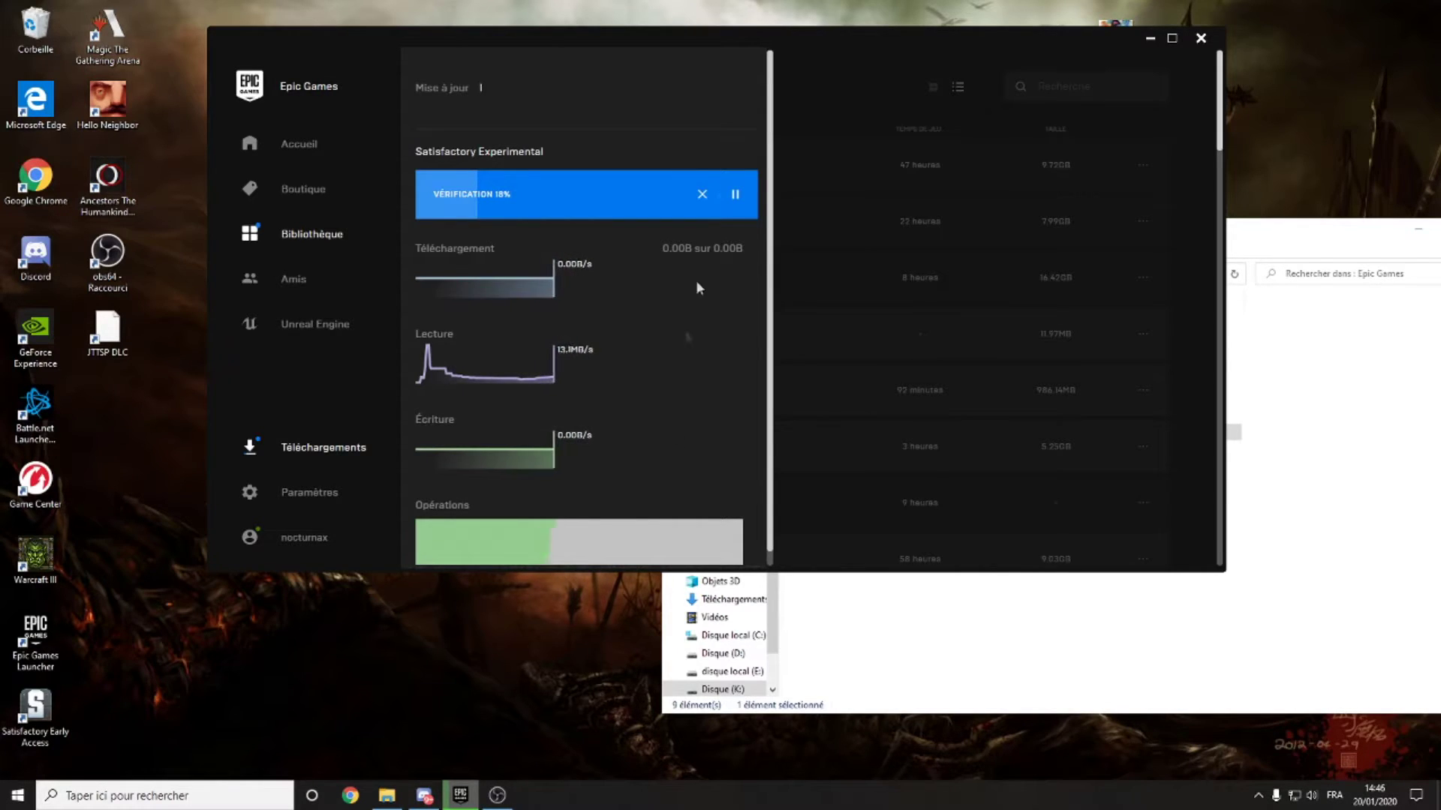
drag(695, 49, 569, 48)
drag(1168, 226, 1156, 183)
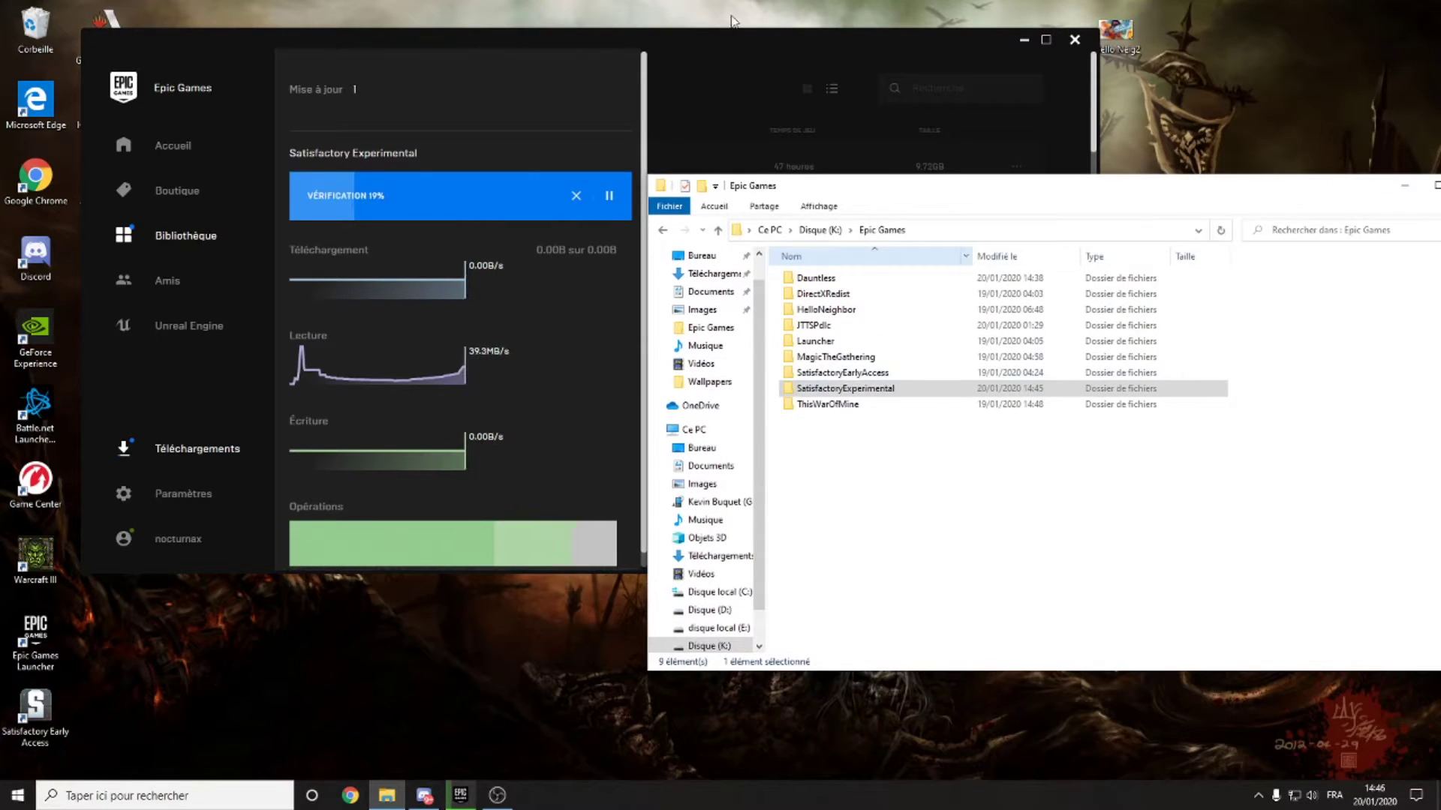
click(703, 38)
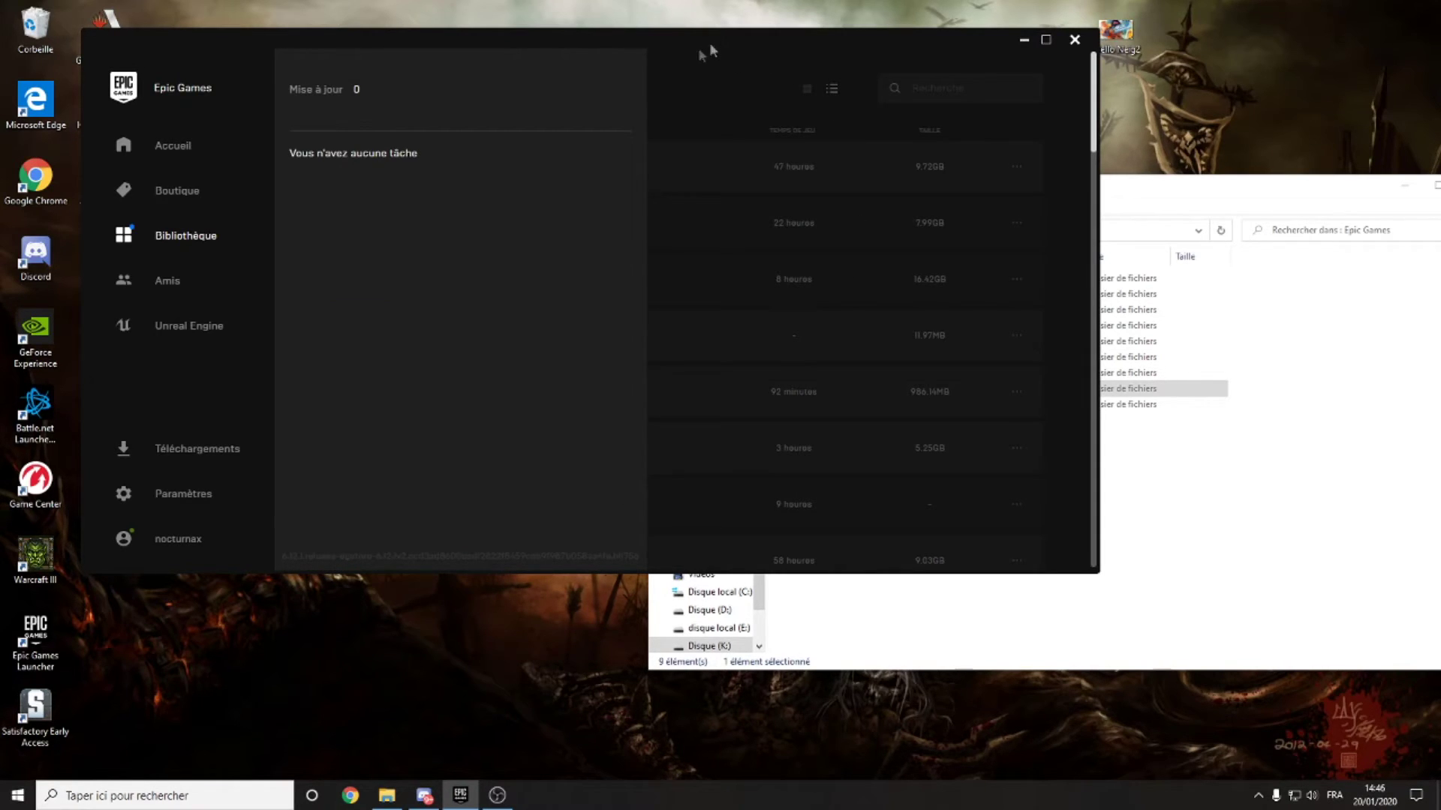
click(188, 454)
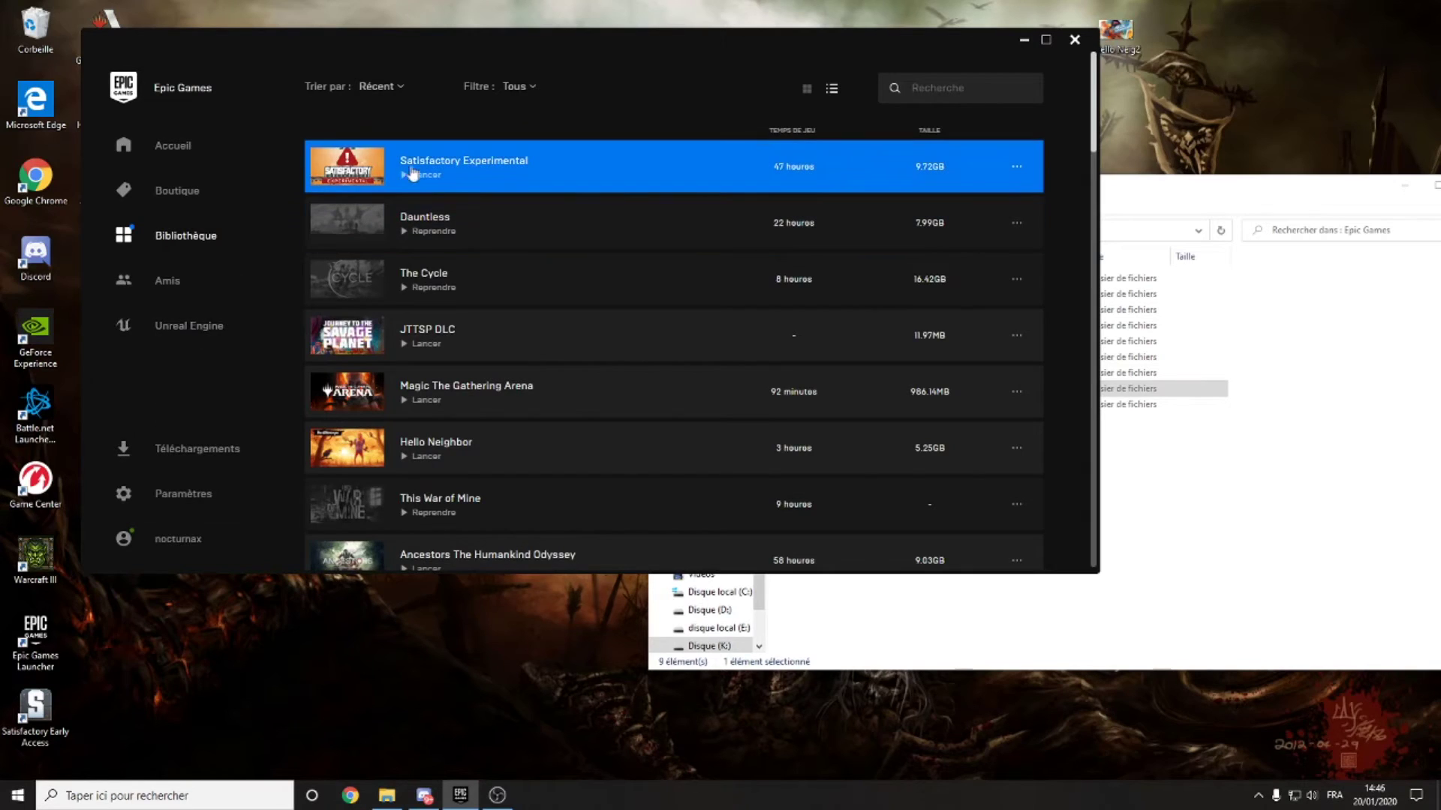